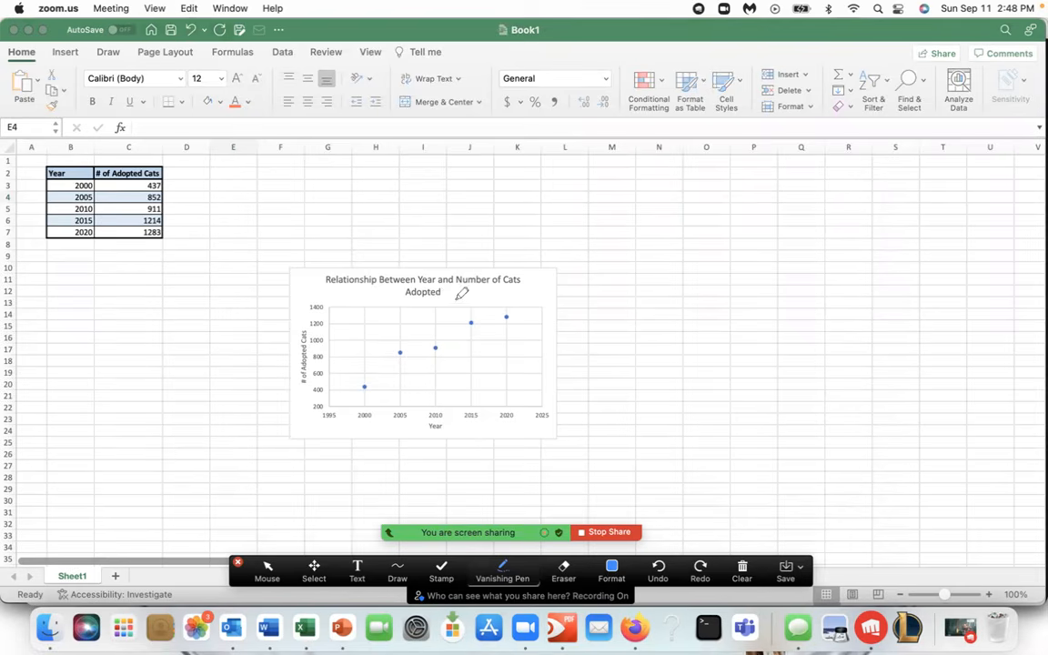
{"action": "left_click_drag", "start_coordinate": [328, 290], "coordinate": [525, 288]}
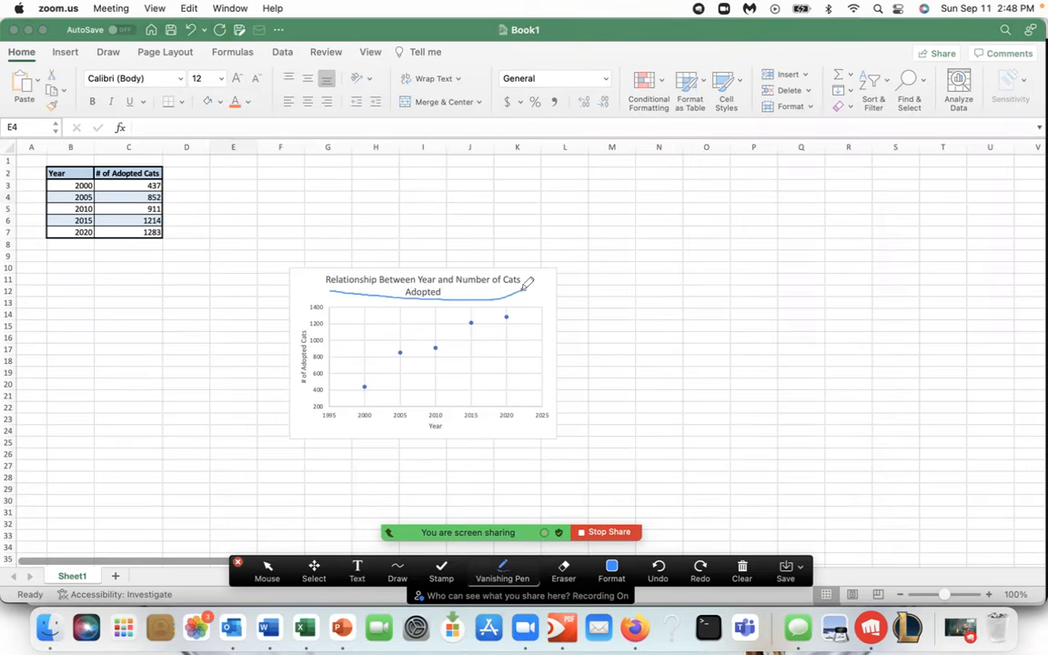
{"action": "mouse_move", "coordinate": [439, 423]}
{"action": "left_mouse_down"}
{"action": "mouse_move", "coordinate": [418, 425]}
{"action": "mouse_move", "coordinate": [444, 424]}
{"action": "left_mouse_up"}
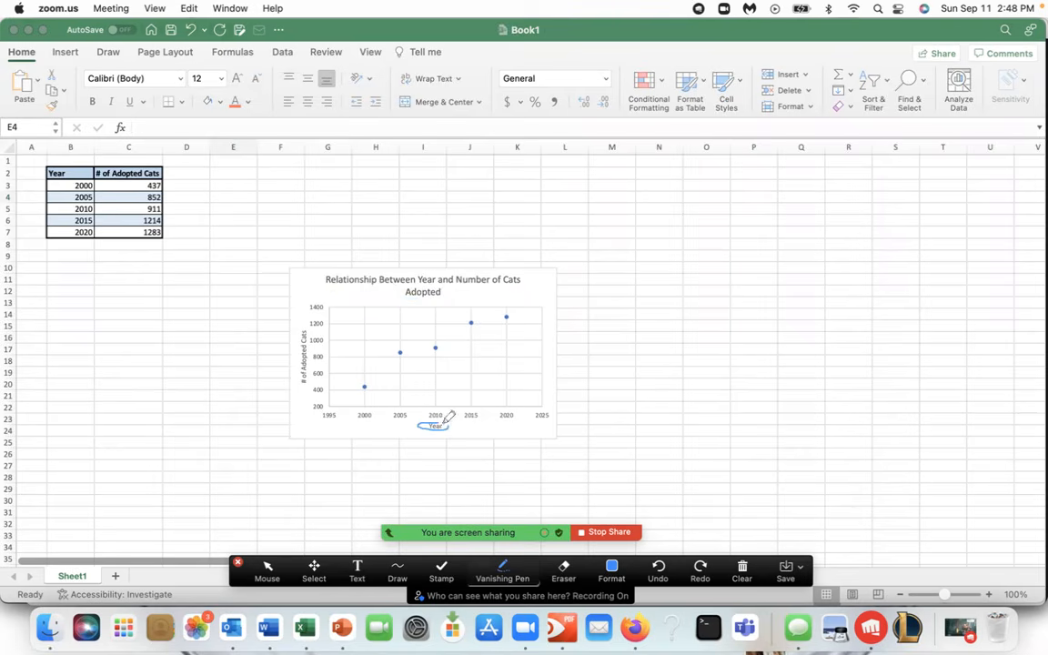
{"action": "left_click_drag", "start_coordinate": [304, 385], "coordinate": [314, 325]}
{"action": "mouse_move", "coordinate": [433, 325]}
{"action": "left_mouse_down"}
{"action": "mouse_move", "coordinate": [392, 333]}
{"action": "mouse_move", "coordinate": [362, 386]}
{"action": "mouse_move", "coordinate": [496, 335]}
{"action": "mouse_move", "coordinate": [517, 296]}
{"action": "mouse_move", "coordinate": [402, 335]}
{"action": "left_mouse_up"}
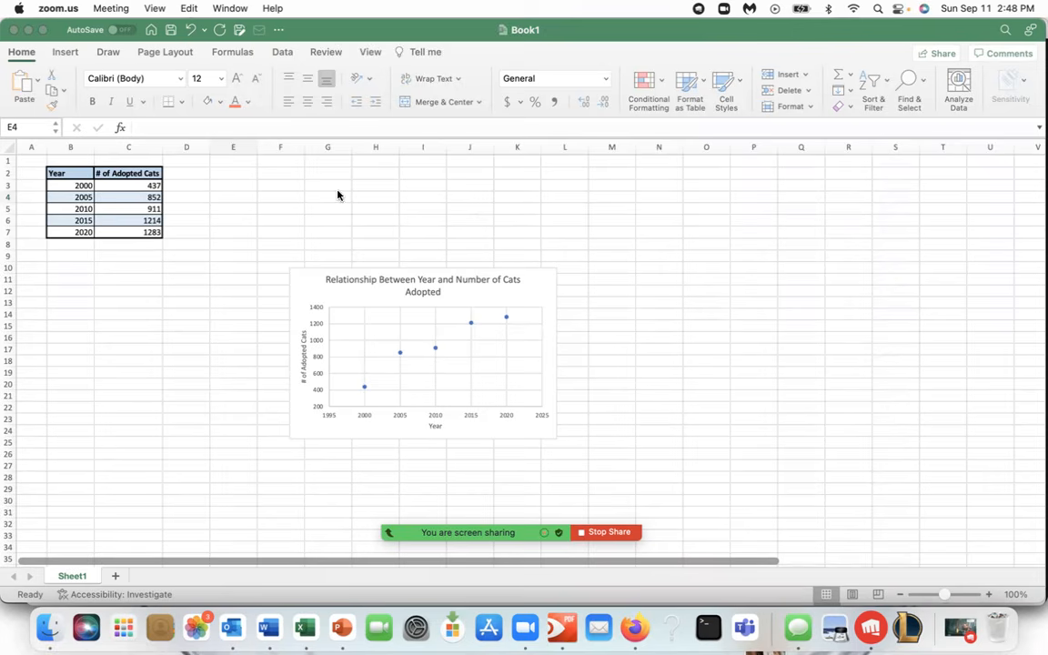
Add a linear trendline to the scatter chart of year versus number of adopted cats.
{"action": "left_click", "coordinate": [316, 299]}
{"action": "left_click", "coordinate": [369, 302]}
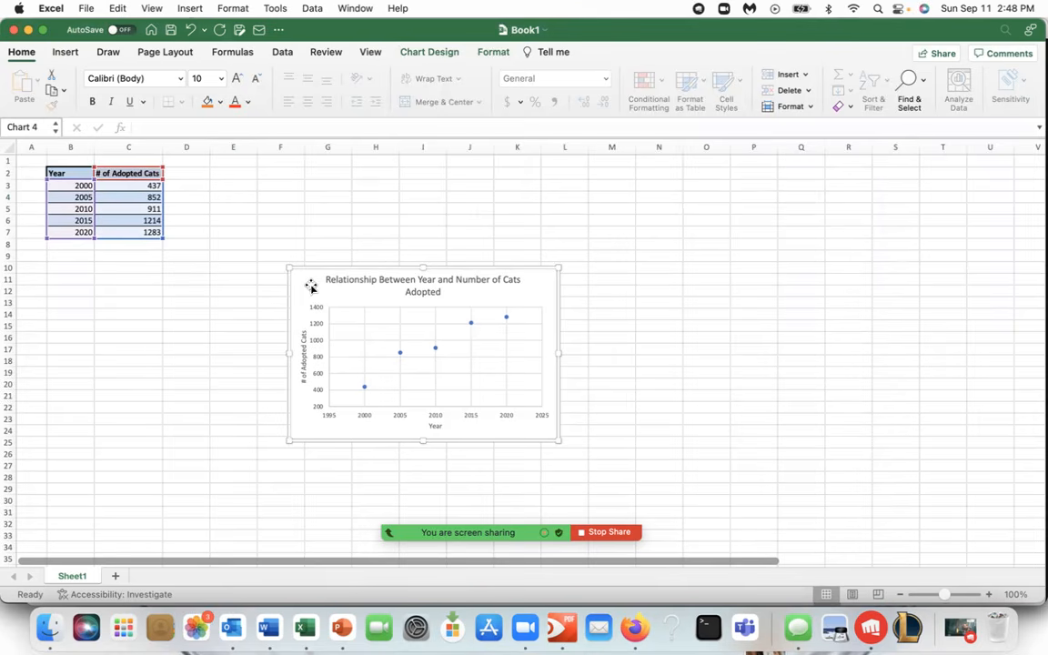
{"action": "left_click", "coordinate": [440, 54]}
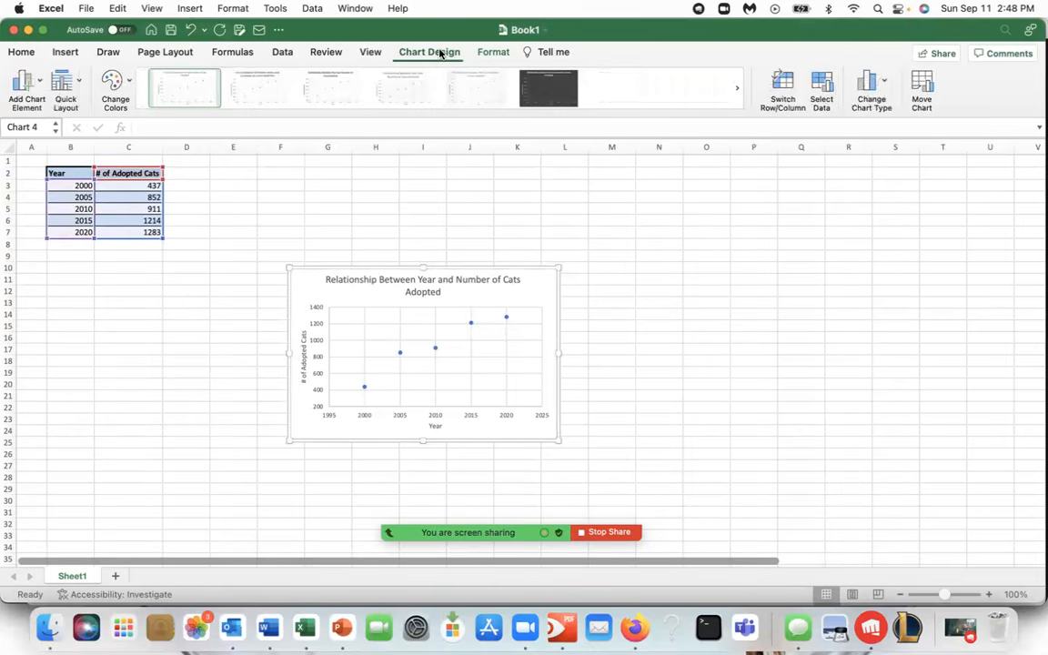
{"action": "left_click", "coordinate": [35, 85]}
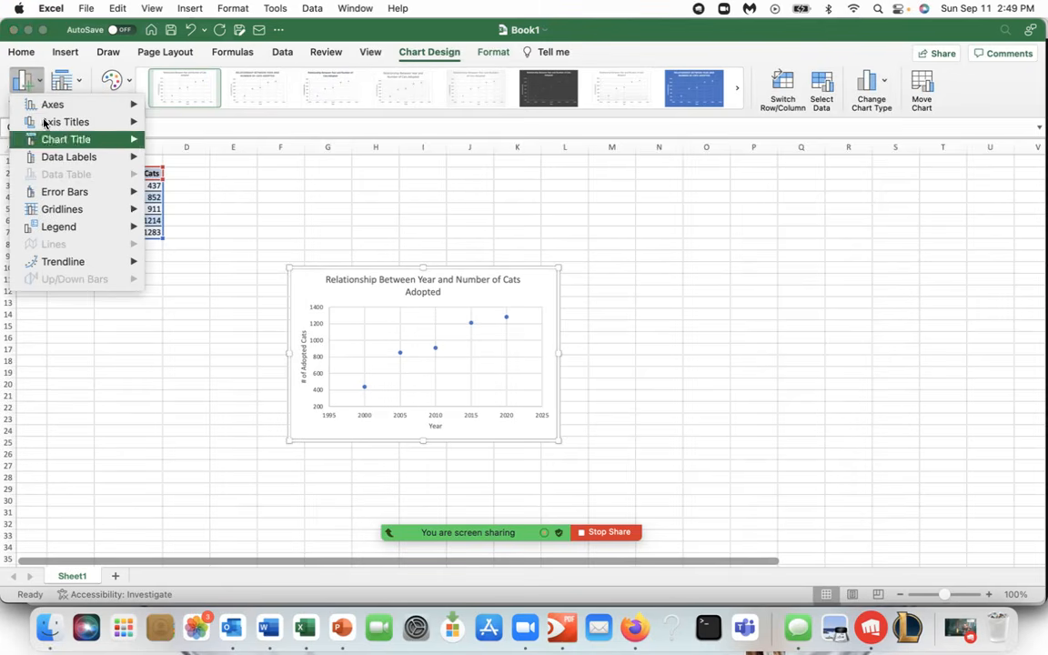
{"action": "mouse_move", "coordinate": [71, 264]}
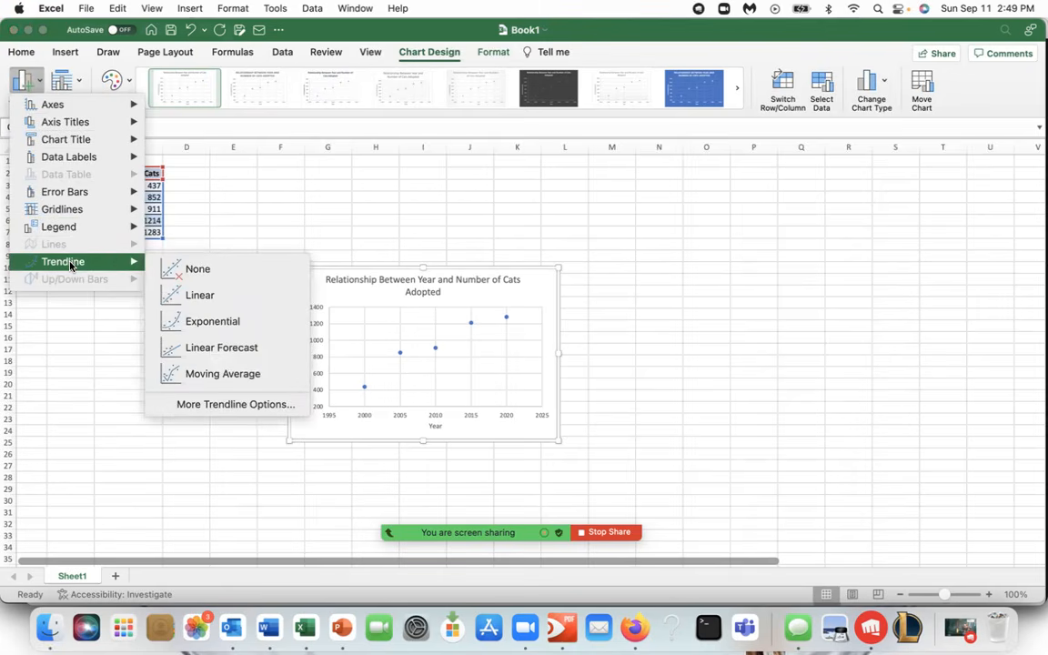
{"action": "left_click", "coordinate": [182, 303]}
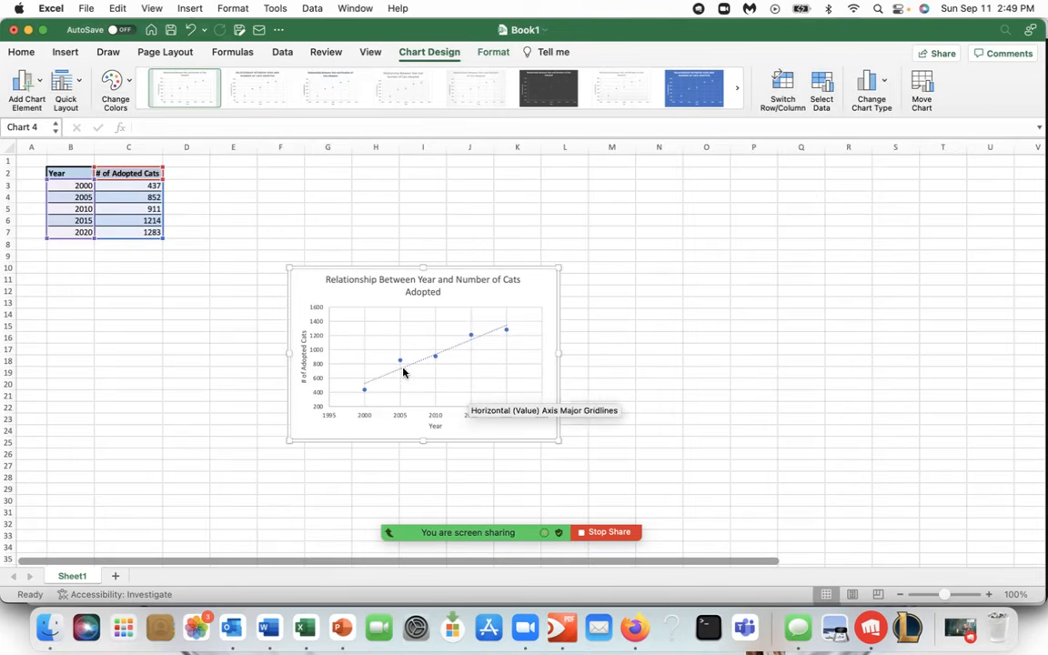
Open the trendline's formatting options and display the equation and R-squared value on the chart.
{"action": "left_click", "coordinate": [26, 86]}
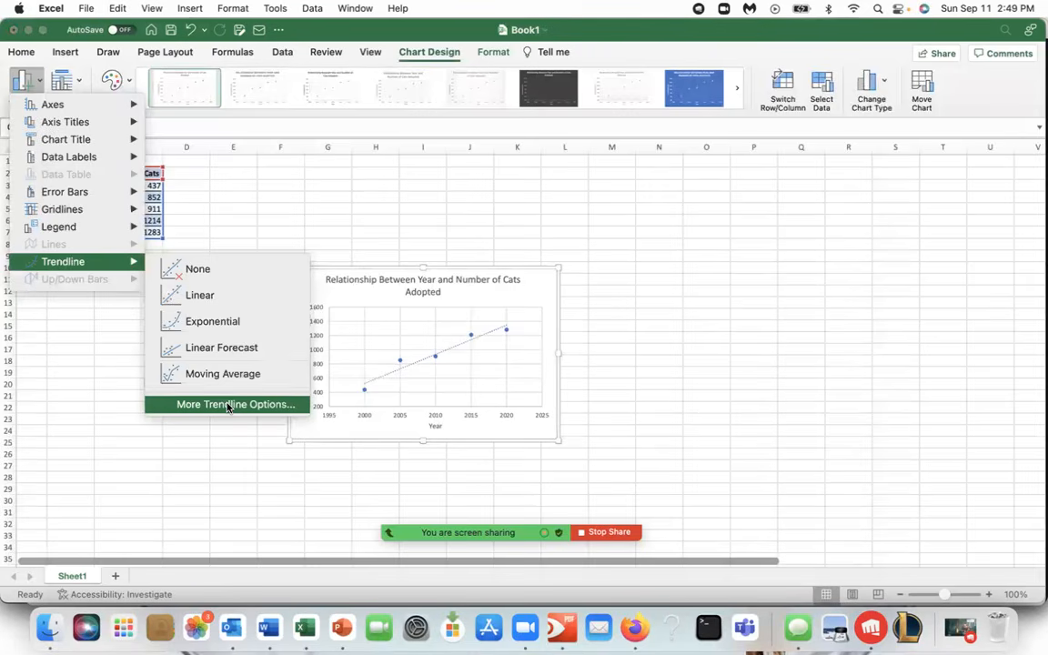
{"action": "left_click", "coordinate": [229, 405]}
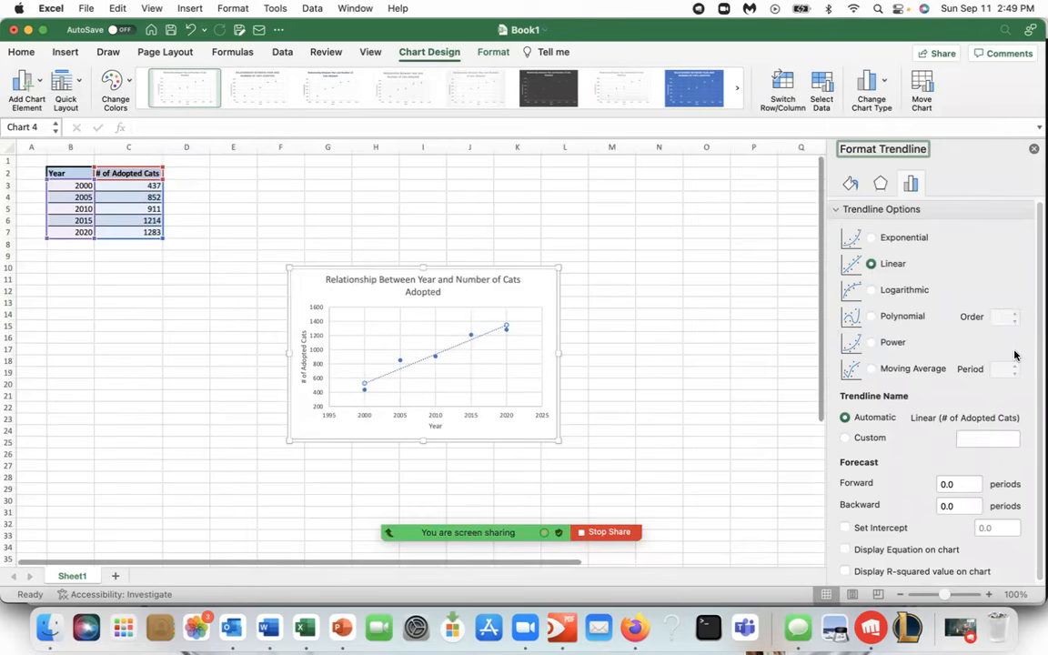
{"action": "scroll", "coordinate": [892, 518], "scroll_direction": "down", "scroll_amount": 1}
{"action": "scroll", "coordinate": [901, 337], "scroll_direction": "up", "scroll_amount": 1}
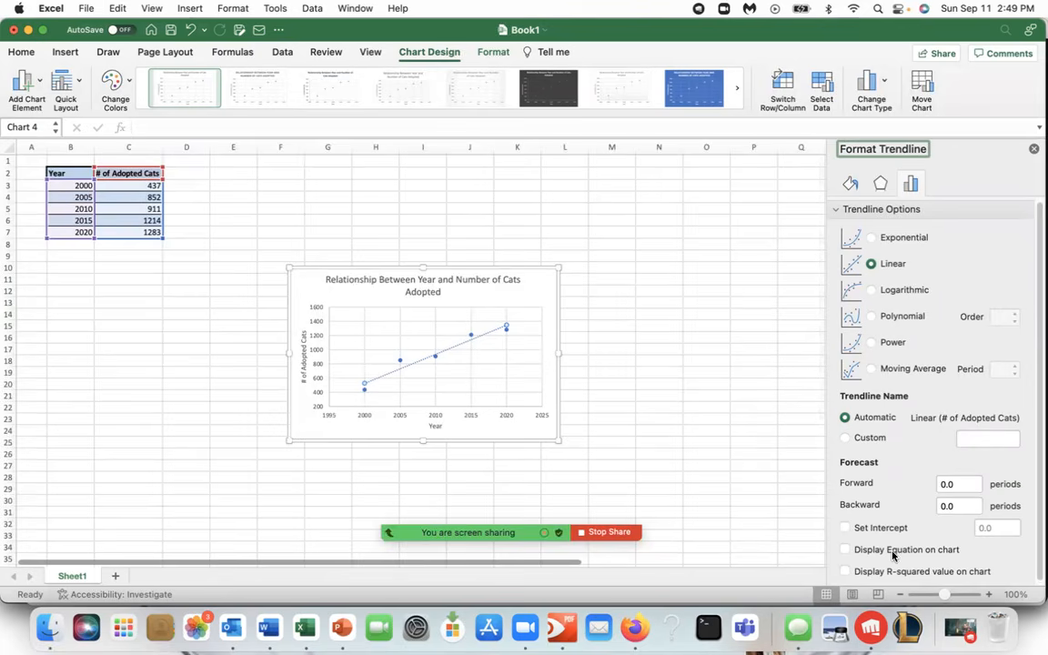
{"action": "left_click", "coordinate": [845, 550]}
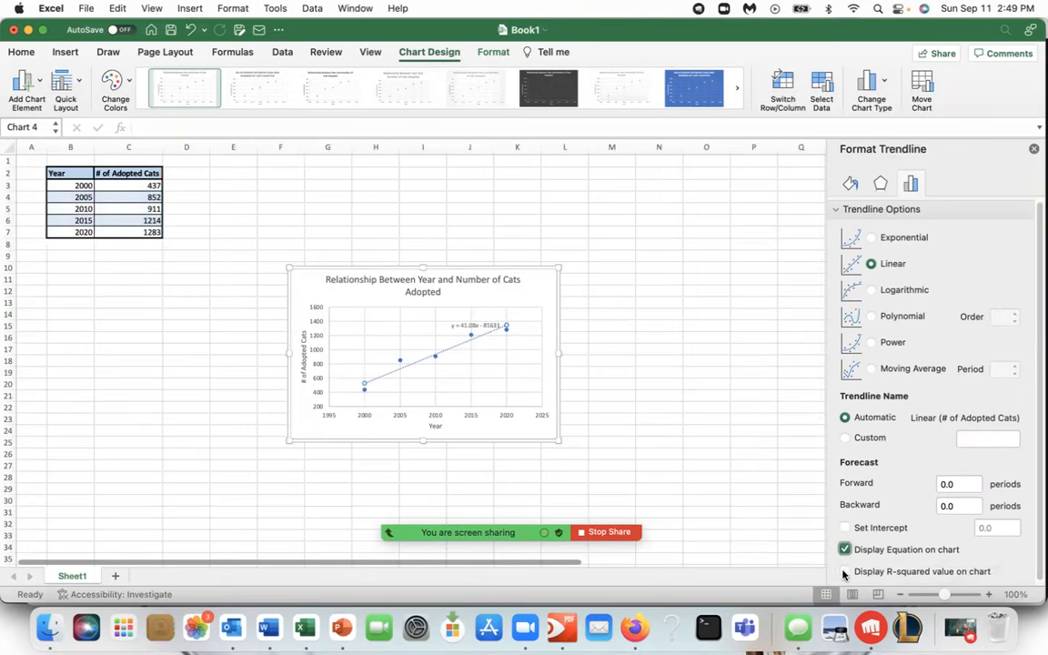
{"action": "left_click", "coordinate": [845, 572]}
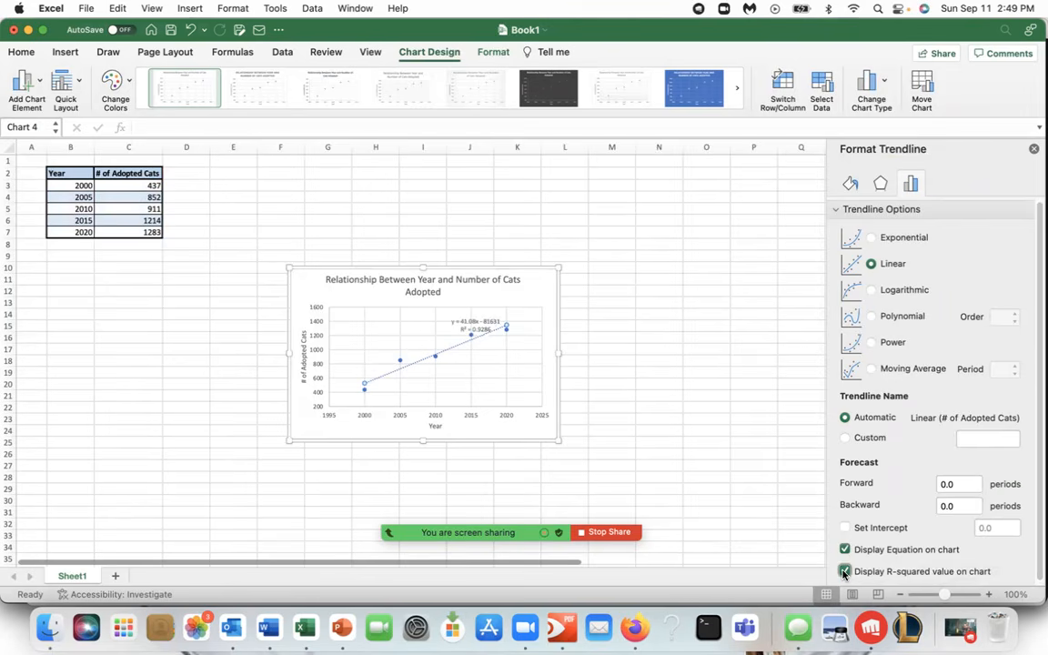
Move the equation label toward the top of the plot area and enlarge the chart wider and taller.
{"action": "left_click", "coordinate": [485, 323]}
{"action": "left_click_drag", "start_coordinate": [485, 323], "coordinate": [470, 316]}
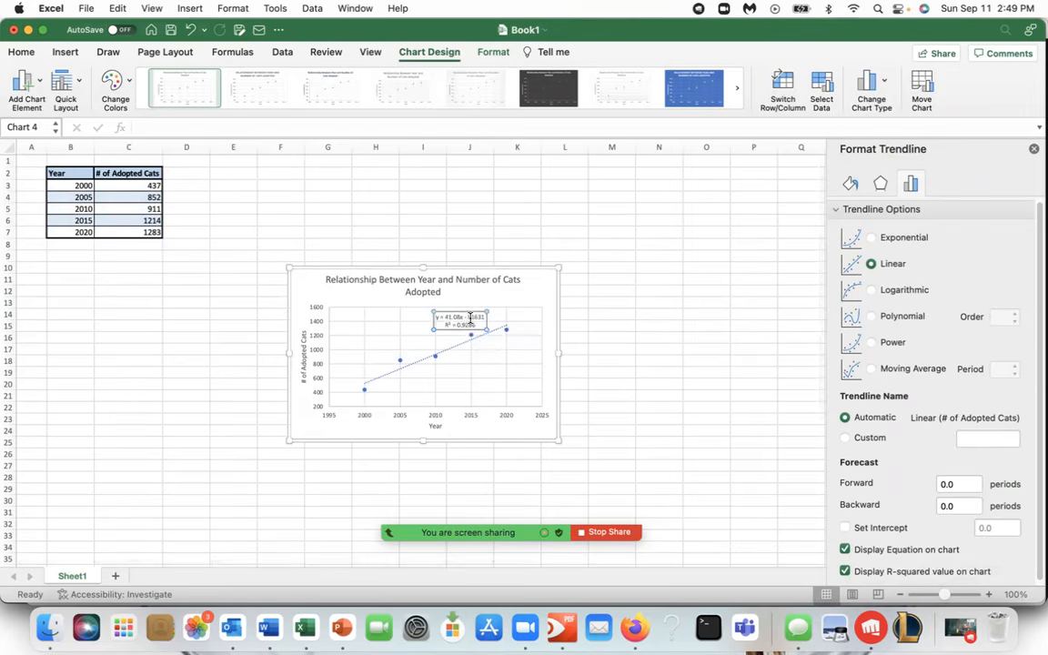
{"action": "left_click", "coordinate": [445, 321]}
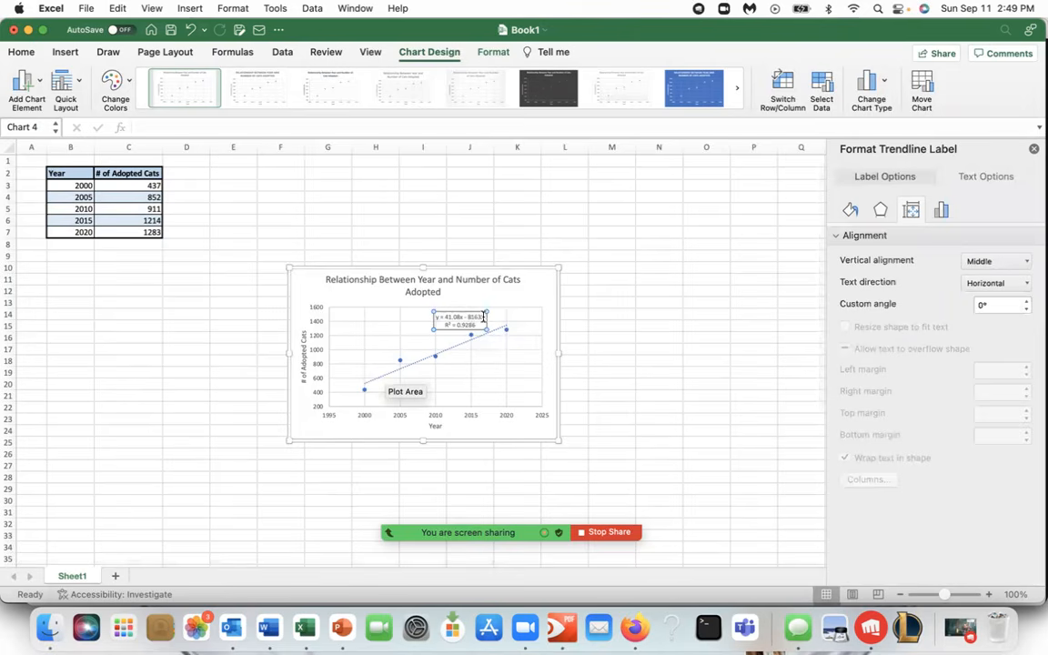
{"action": "left_click_drag", "start_coordinate": [559, 441], "coordinate": [641, 462]}
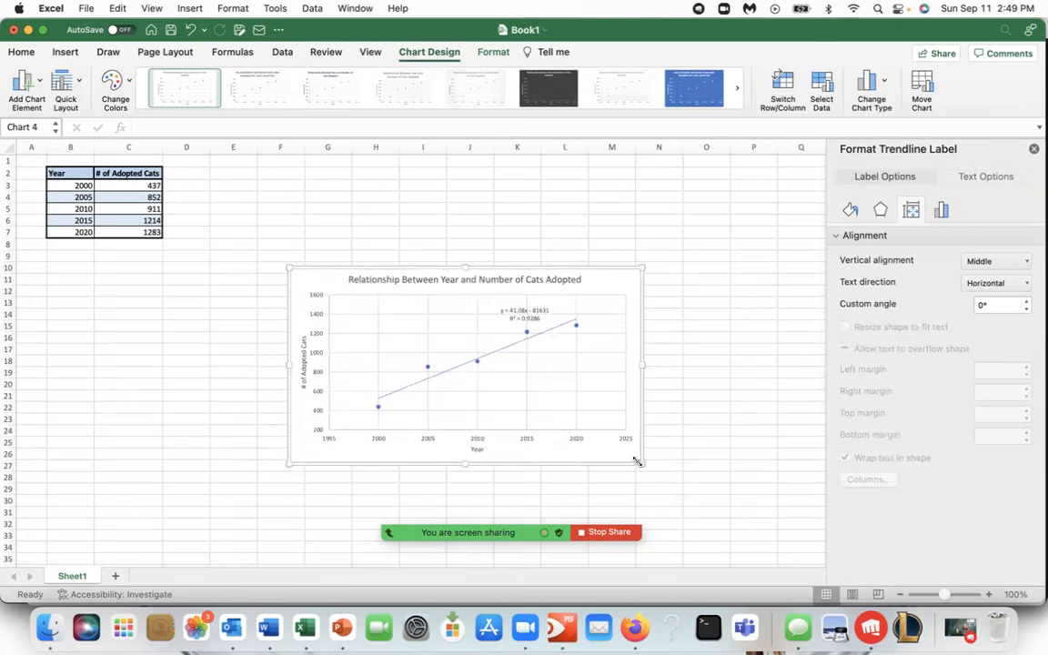
Set the equation label's font size to 16 and shift it left above the trendline.
{"action": "left_click", "coordinate": [511, 311]}
{"action": "left_click", "coordinate": [21, 52]}
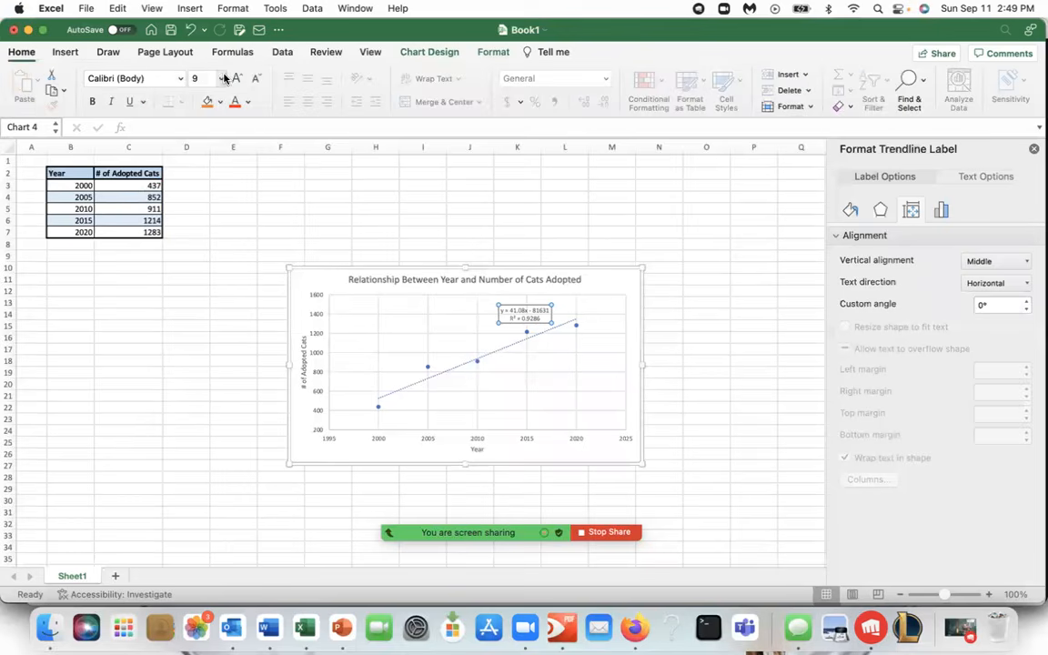
{"action": "left_click", "coordinate": [222, 79]}
{"action": "left_click", "coordinate": [215, 210]}
{"action": "left_click_drag", "start_coordinate": [522, 298], "coordinate": [490, 298]}
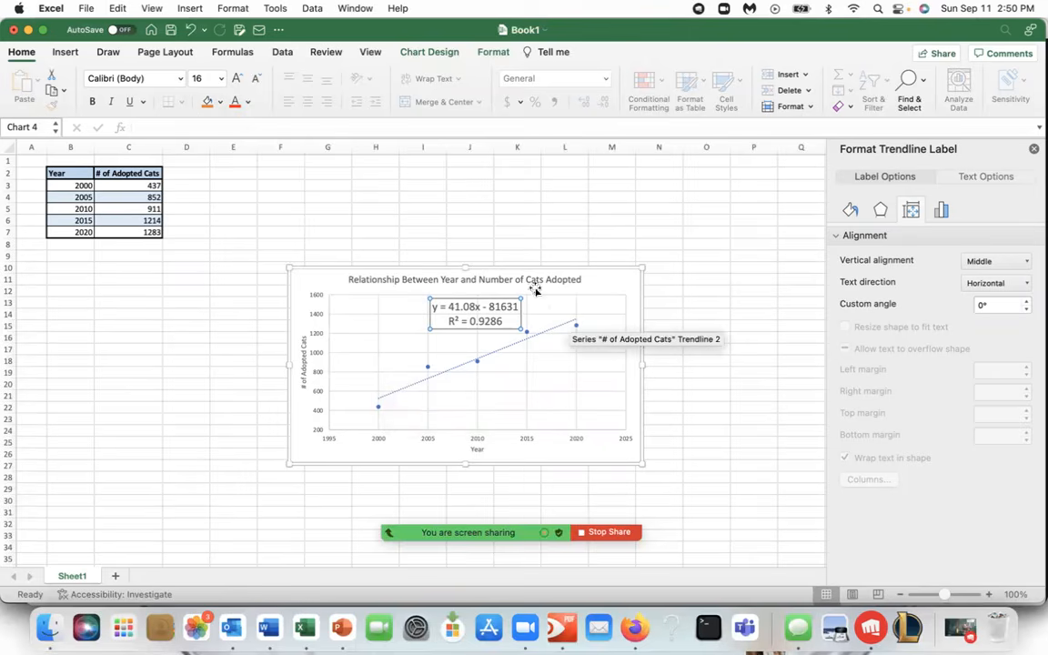
{"action": "mouse_move", "coordinate": [452, 499]}
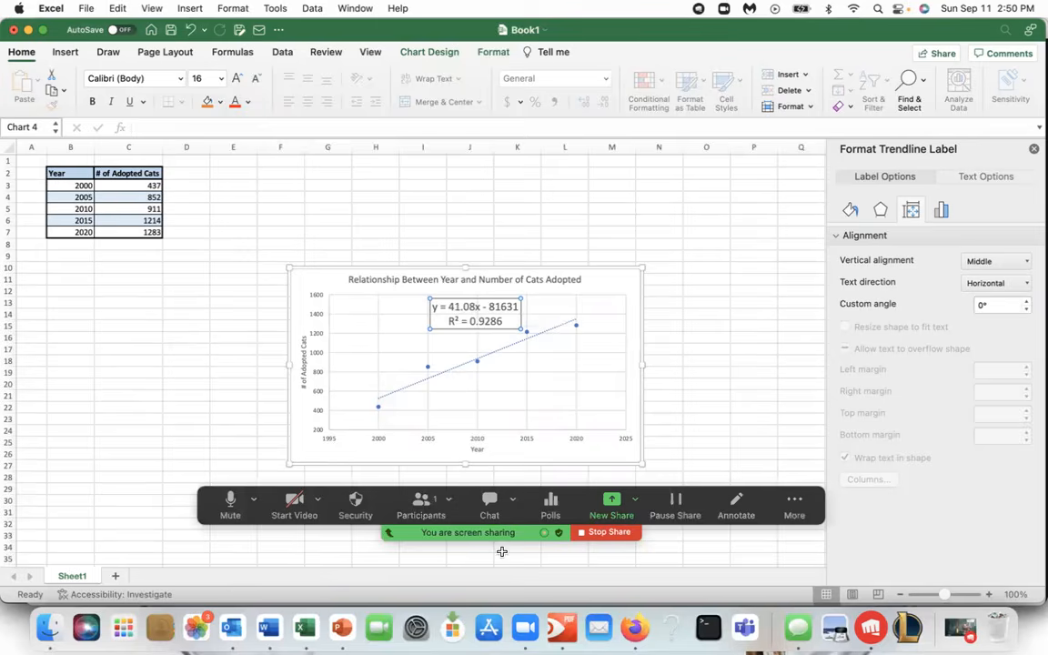
{"action": "left_click", "coordinate": [735, 506]}
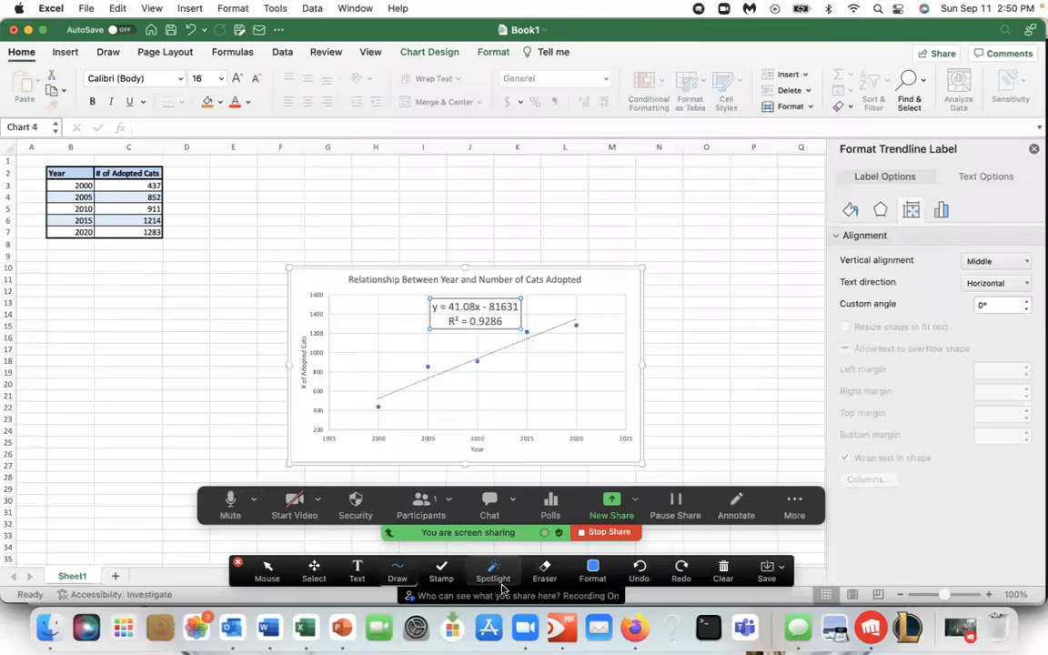
{"action": "left_click", "coordinate": [487, 576]}
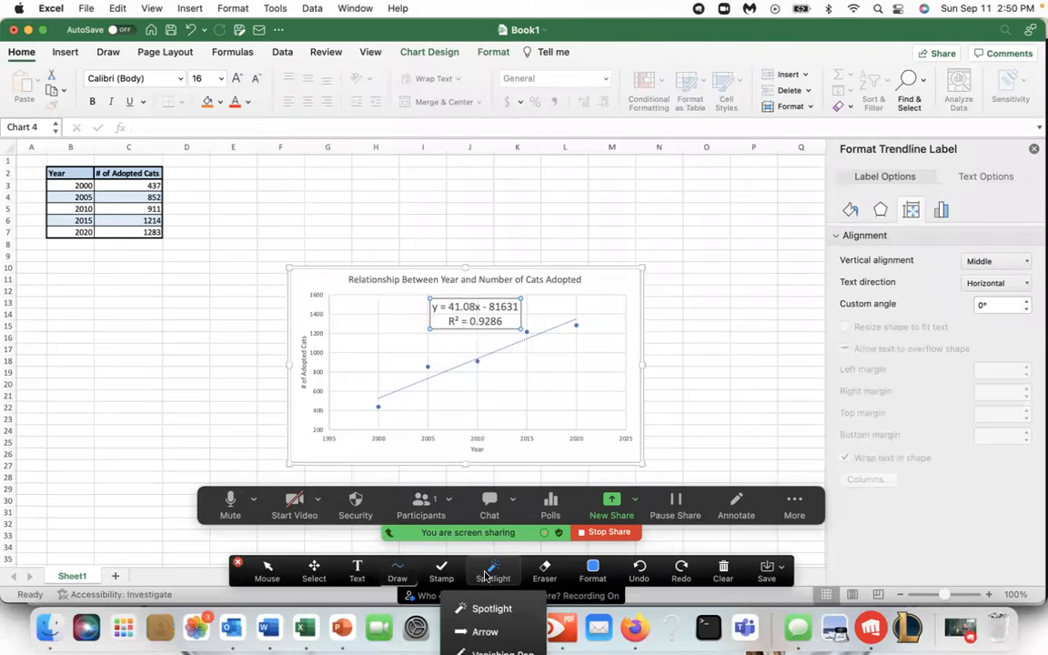
{"action": "left_click", "coordinate": [500, 652]}
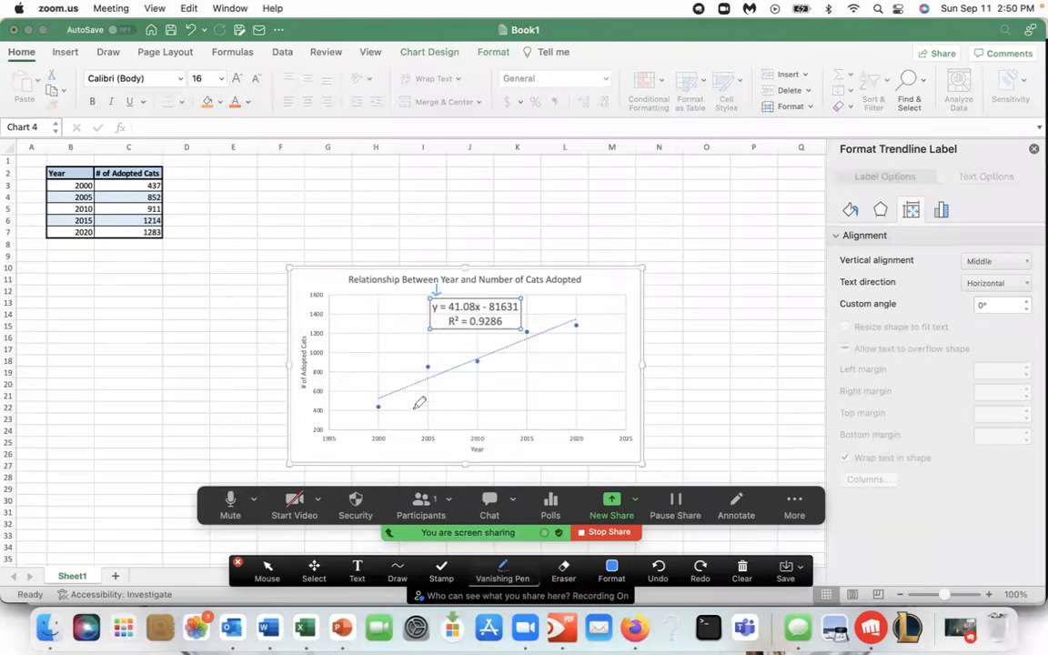
{"action": "mouse_move", "coordinate": [325, 426]}
{"action": "left_mouse_down"}
{"action": "mouse_move", "coordinate": [346, 389]}
{"action": "mouse_move", "coordinate": [313, 273]}
{"action": "mouse_move", "coordinate": [313, 427]}
{"action": "left_mouse_up"}
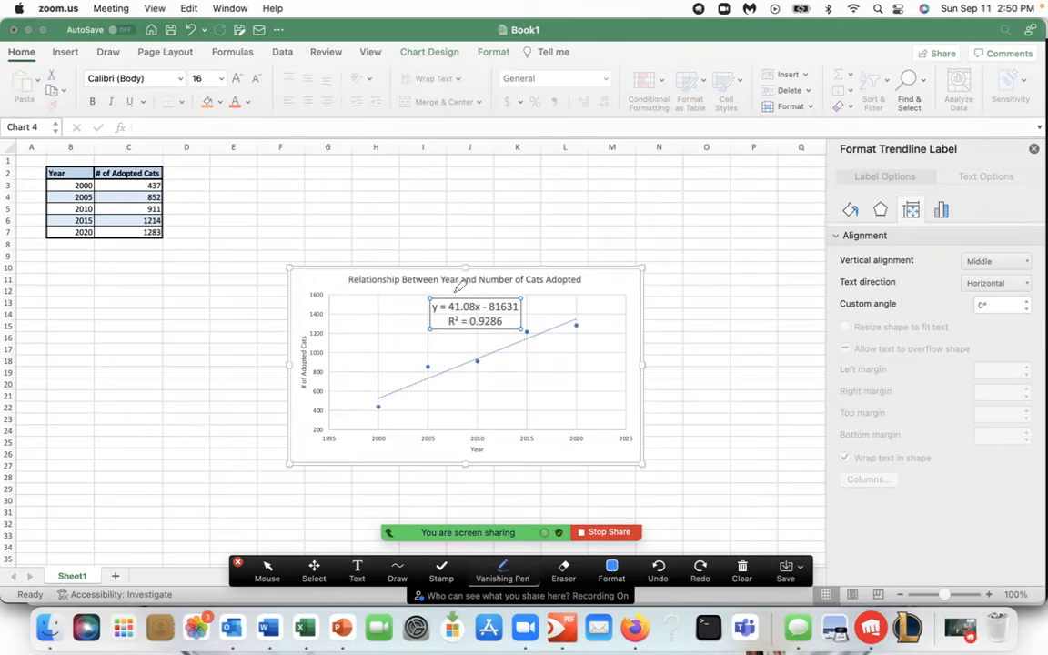
{"action": "left_click_drag", "start_coordinate": [455, 290], "coordinate": [460, 296]}
{"action": "left_click_drag", "start_coordinate": [473, 306], "coordinate": [480, 306]}
{"action": "mouse_move", "coordinate": [417, 202]}
{"action": "left_mouse_down"}
{"action": "mouse_move", "coordinate": [414, 229]}
{"action": "mouse_move", "coordinate": [402, 225]}
{"action": "mouse_move", "coordinate": [441, 220]}
{"action": "left_mouse_up"}
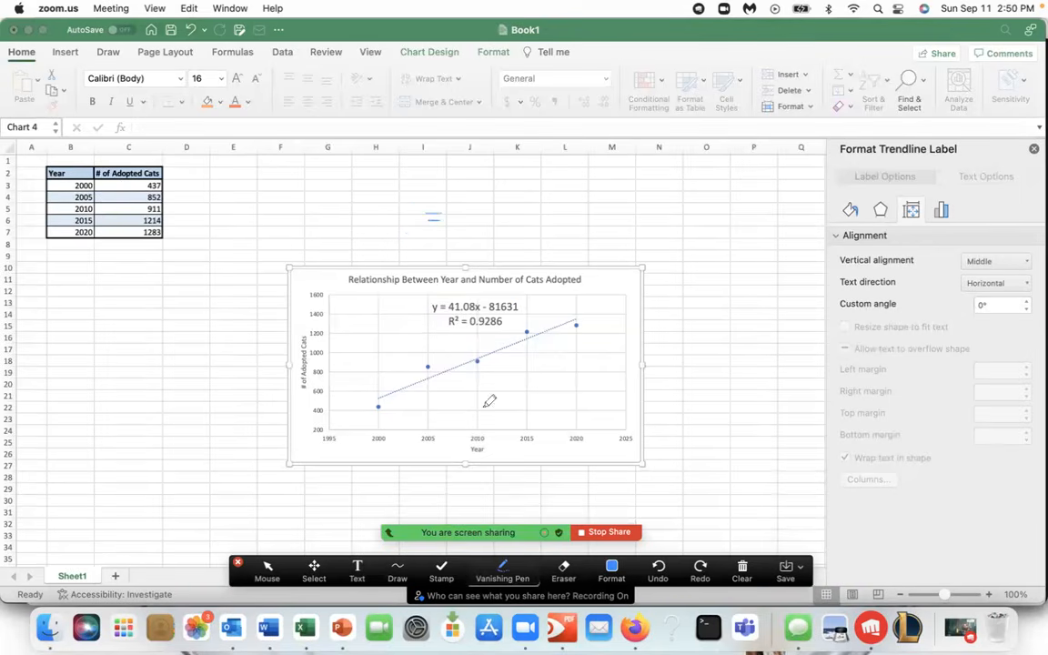
{"action": "left_click", "coordinate": [503, 571]}
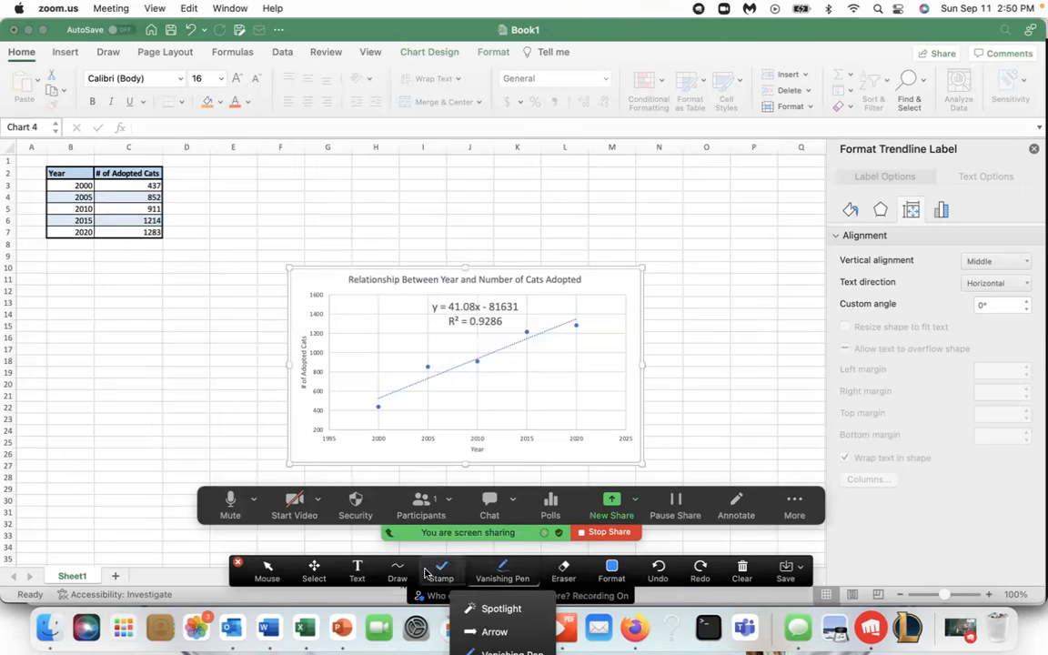
{"action": "left_click", "coordinate": [397, 571]}
{"action": "left_click", "coordinate": [354, 617]}
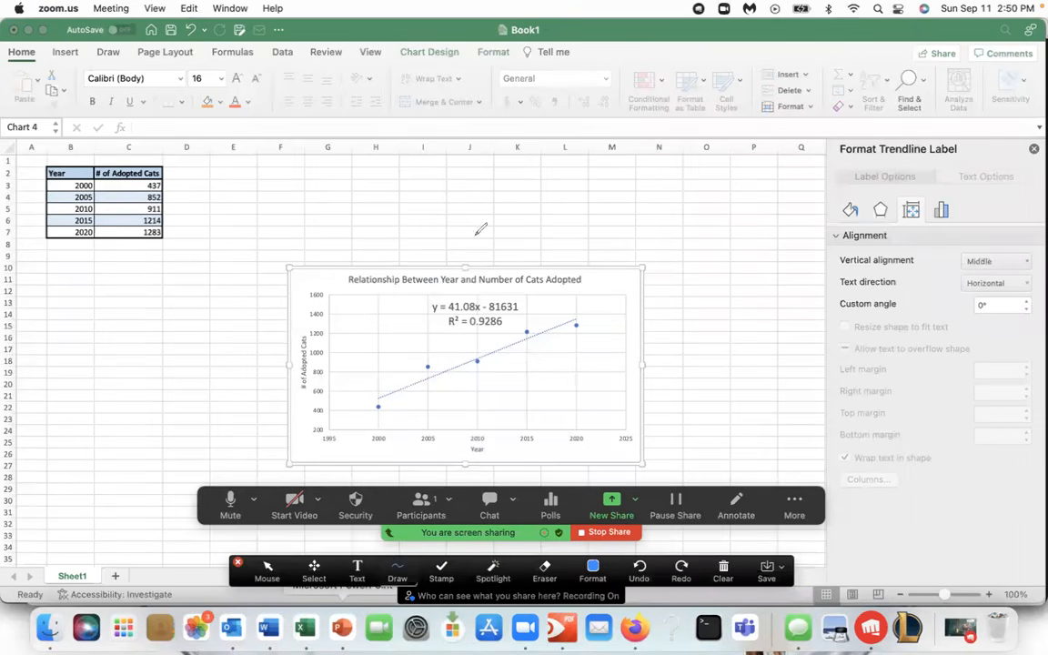
{"action": "mouse_move", "coordinate": [408, 192]}
{"action": "left_mouse_down"}
{"action": "mouse_move", "coordinate": [398, 215]}
{"action": "mouse_move", "coordinate": [420, 189]}
{"action": "mouse_move", "coordinate": [443, 196]}
{"action": "left_mouse_up"}
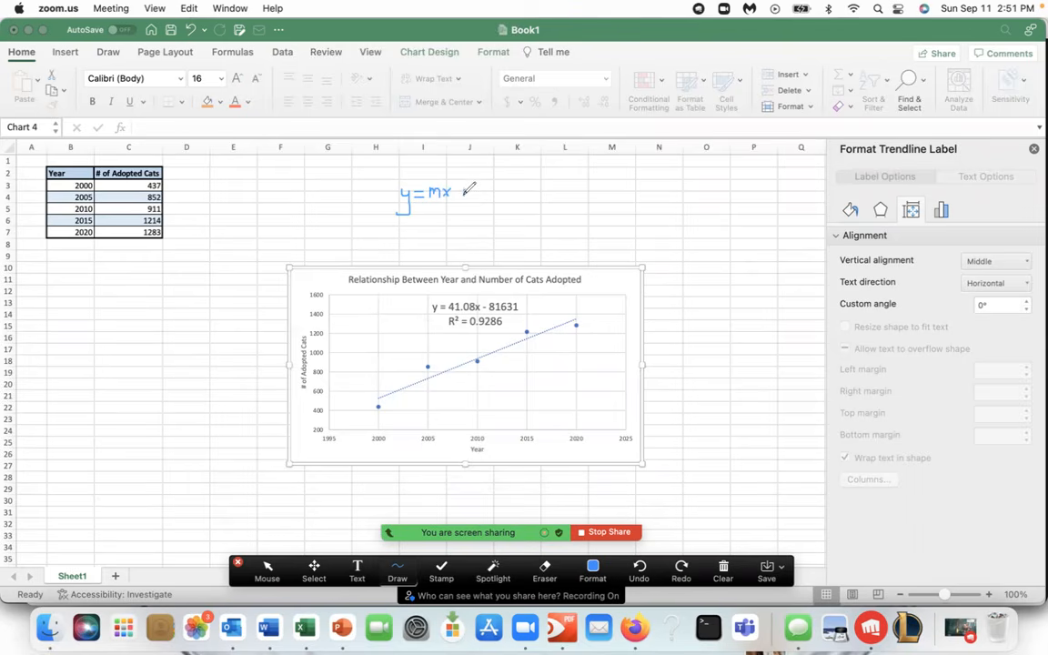
{"action": "left_click_drag", "start_coordinate": [474, 179], "coordinate": [480, 193]}
{"action": "mouse_move", "coordinate": [434, 300]}
{"action": "left_mouse_down"}
{"action": "mouse_move", "coordinate": [426, 307]}
{"action": "mouse_move", "coordinate": [436, 313]}
{"action": "mouse_move", "coordinate": [519, 302]}
{"action": "mouse_move", "coordinate": [446, 293]}
{"action": "left_mouse_up"}
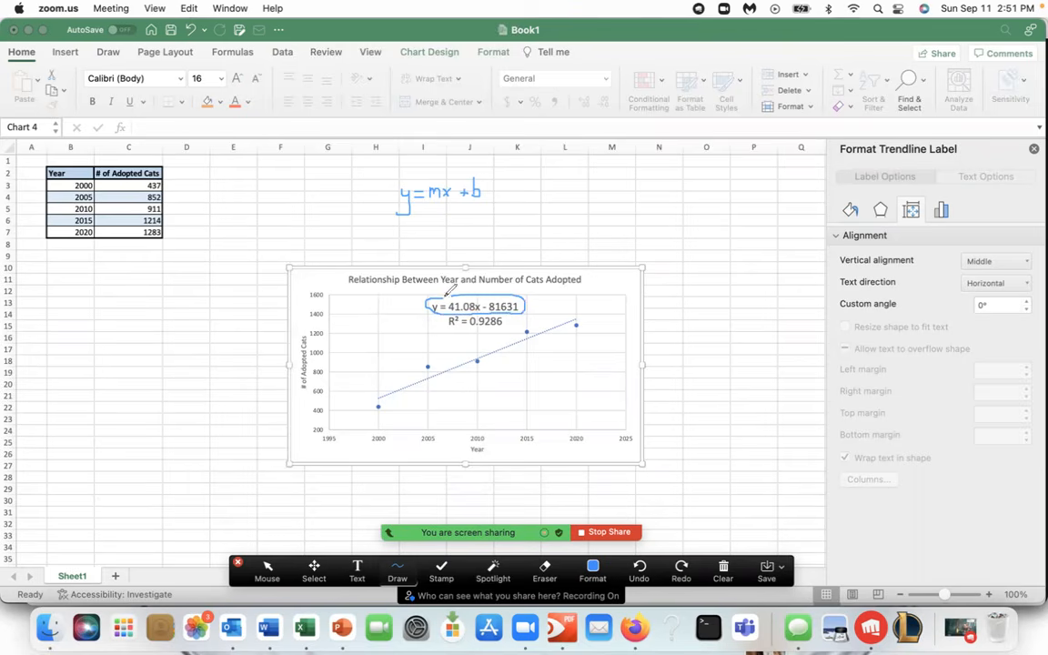
{"action": "left_click_drag", "start_coordinate": [573, 296], "coordinate": [564, 315]}
{"action": "left_click_drag", "start_coordinate": [439, 211], "coordinate": [432, 207]}
{"action": "left_click_drag", "start_coordinate": [515, 243], "coordinate": [500, 279]}
{"action": "left_click_drag", "start_coordinate": [615, 434], "coordinate": [633, 434]}
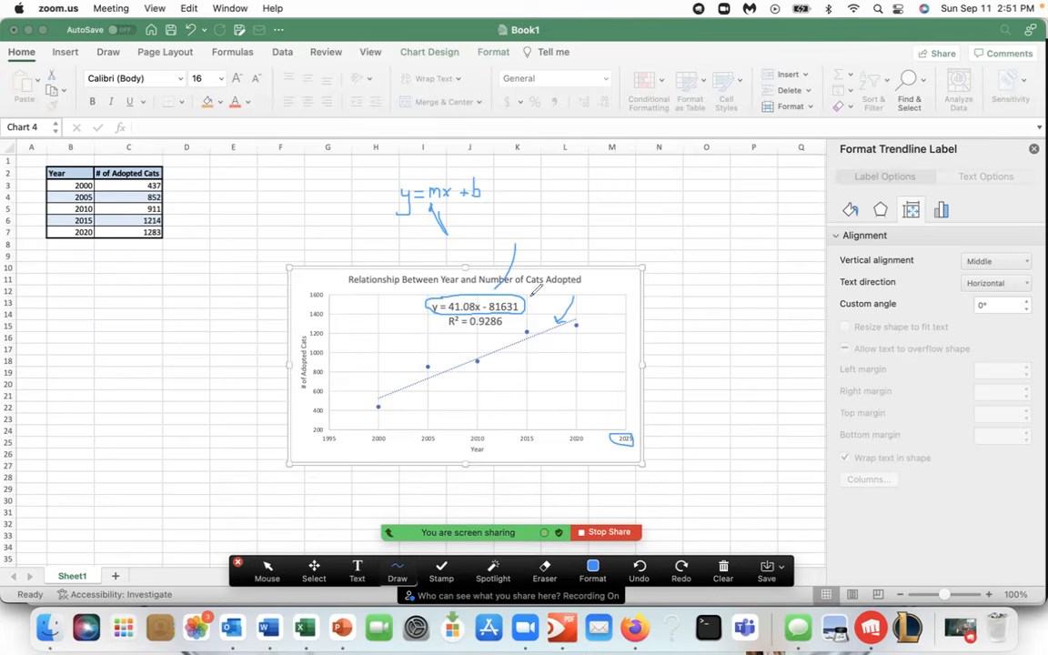
{"action": "mouse_move", "coordinate": [627, 405]}
{"action": "left_mouse_down"}
{"action": "mouse_move", "coordinate": [628, 426]}
{"action": "mouse_move", "coordinate": [633, 417]}
{"action": "left_mouse_up"}
{"action": "left_click_drag", "start_coordinate": [449, 325], "coordinate": [506, 326]}
{"action": "left_click", "coordinate": [399, 571]}
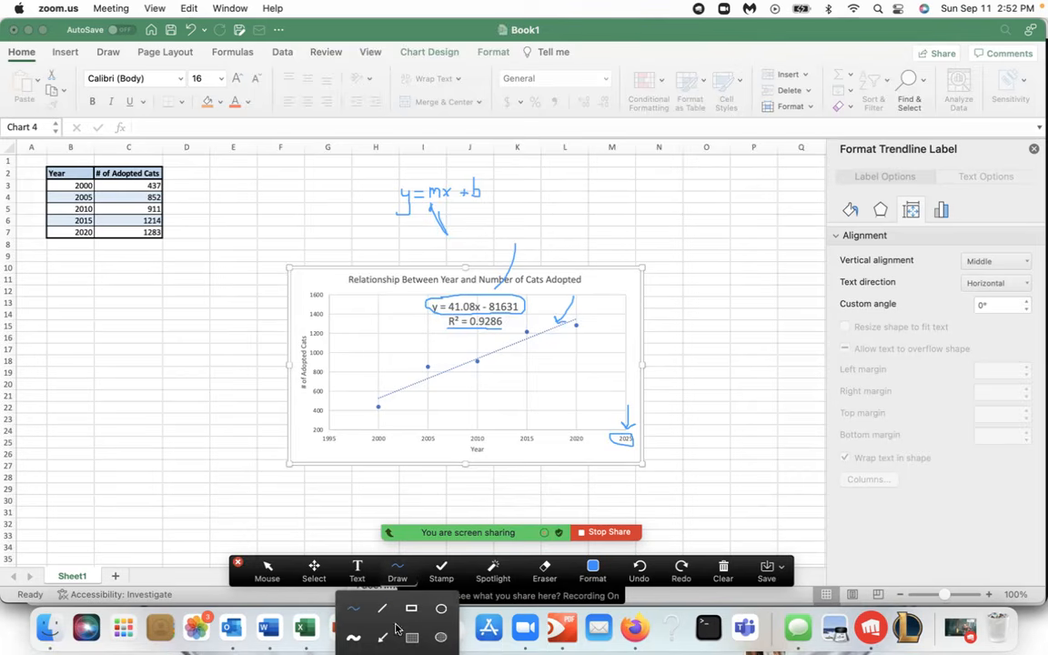
{"action": "left_click_drag", "start_coordinate": [238, 568], "coordinate": [241, 530]}
{"action": "left_click", "coordinate": [396, 529]}
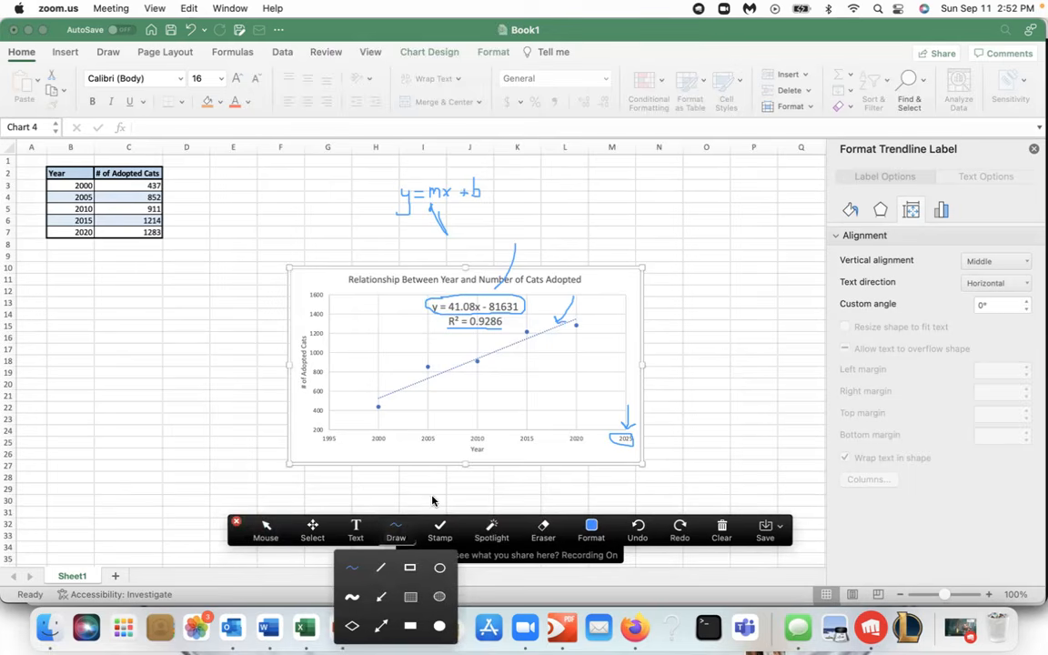
{"action": "left_click", "coordinate": [492, 530]}
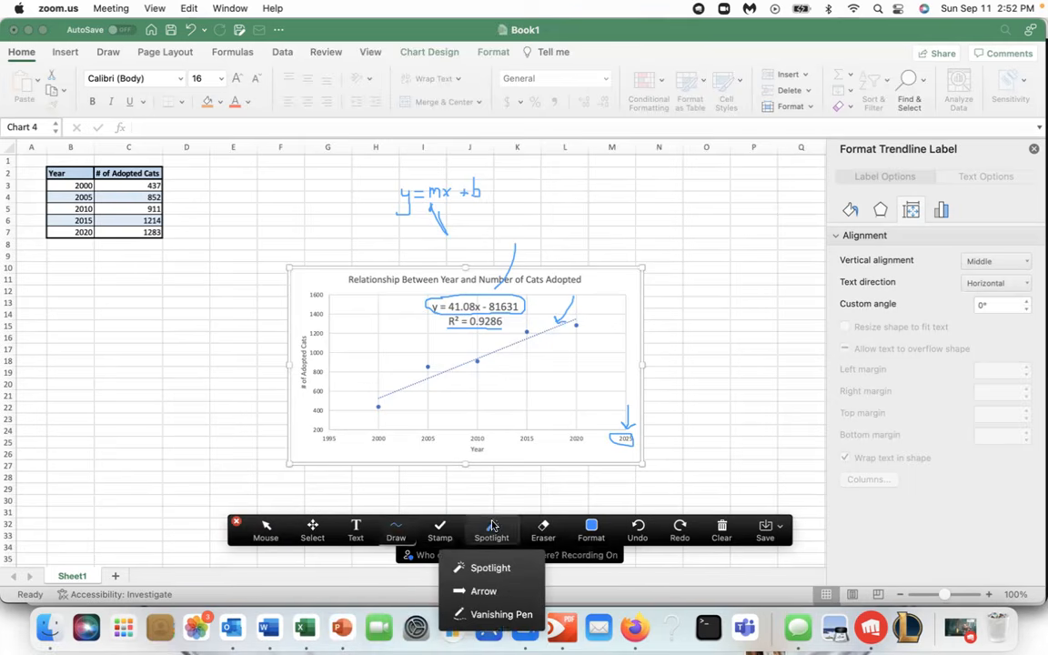
{"action": "left_click", "coordinate": [500, 619]}
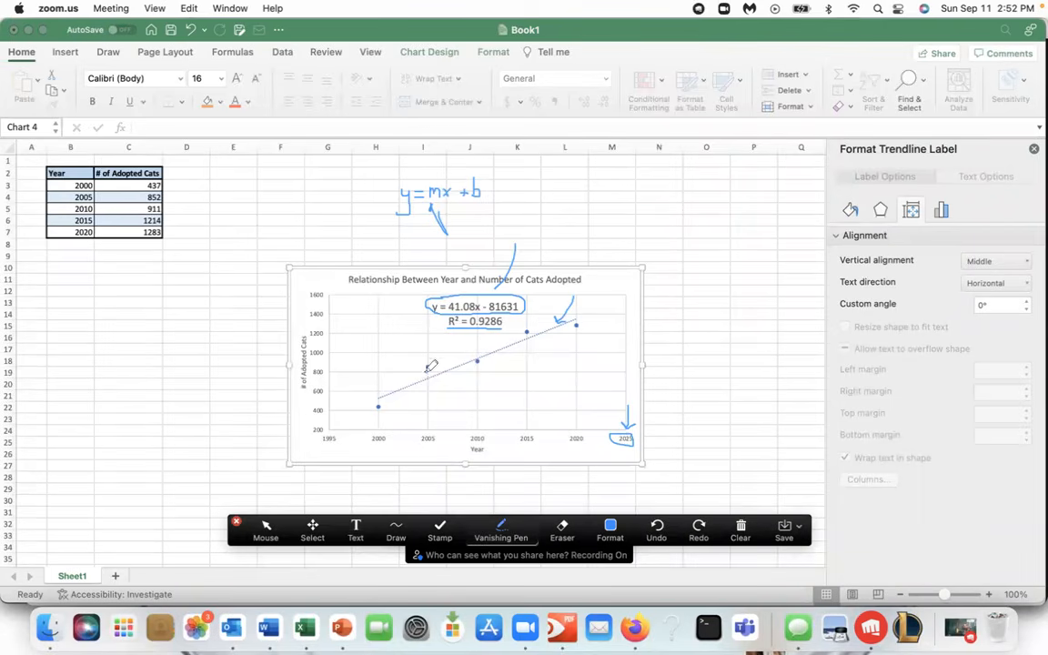
{"action": "left_click_drag", "start_coordinate": [386, 398], "coordinate": [473, 355]}
{"action": "left_click_drag", "start_coordinate": [381, 394], "coordinate": [556, 322]}
{"action": "left_click", "coordinate": [741, 528]}
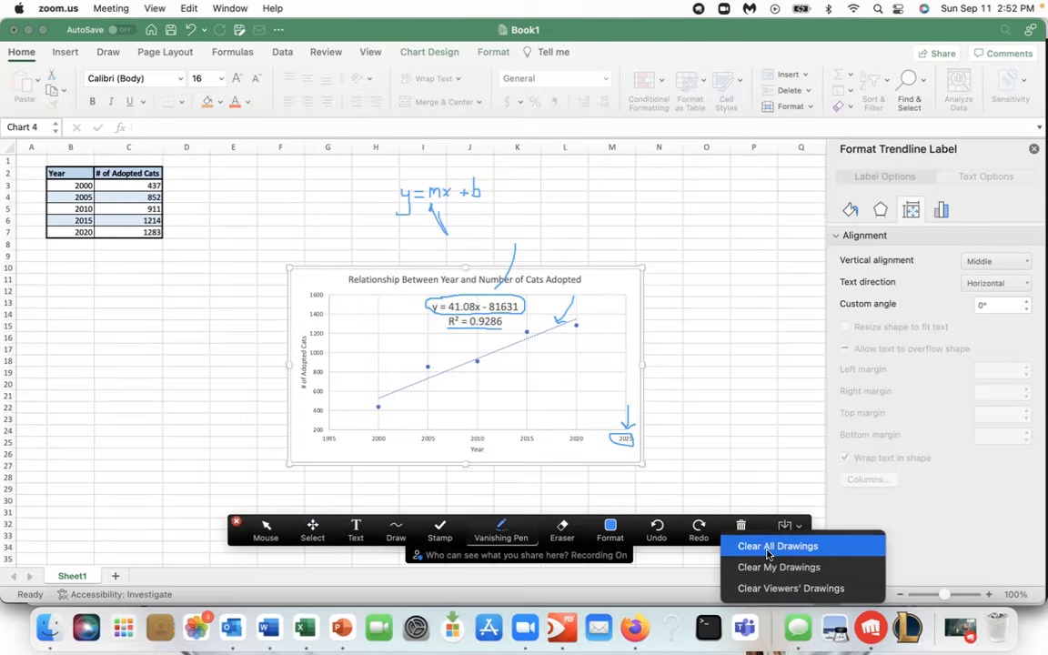
{"action": "left_click", "coordinate": [755, 547]}
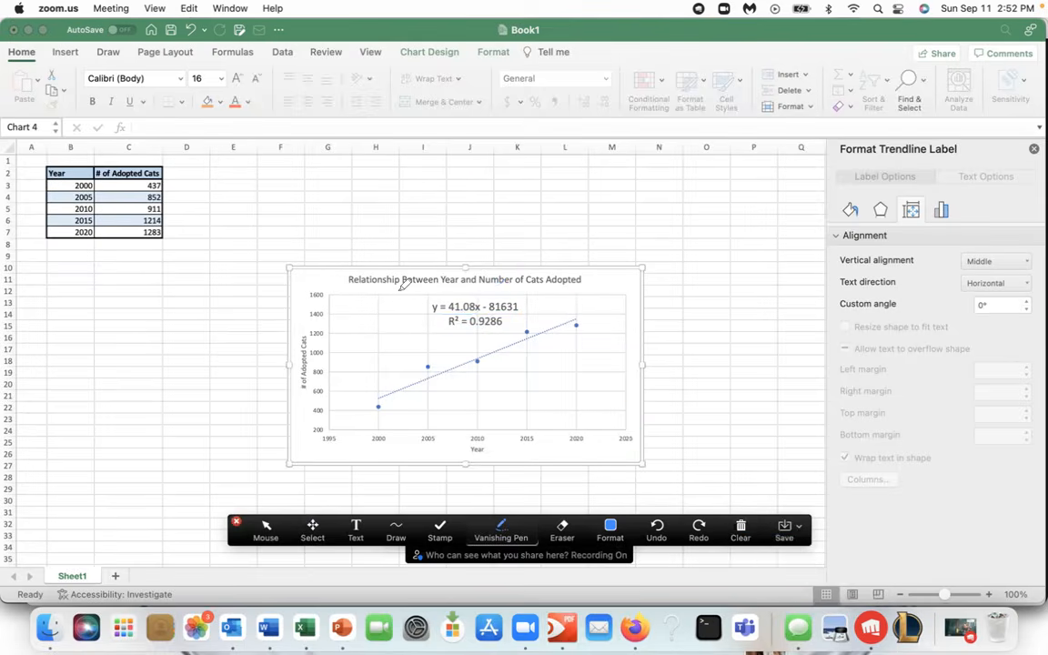
{"action": "left_click_drag", "start_coordinate": [312, 399], "coordinate": [314, 335]}
{"action": "left_click_drag", "start_coordinate": [456, 453], "coordinate": [520, 450]}
{"action": "left_click_drag", "start_coordinate": [397, 401], "coordinate": [579, 318]}
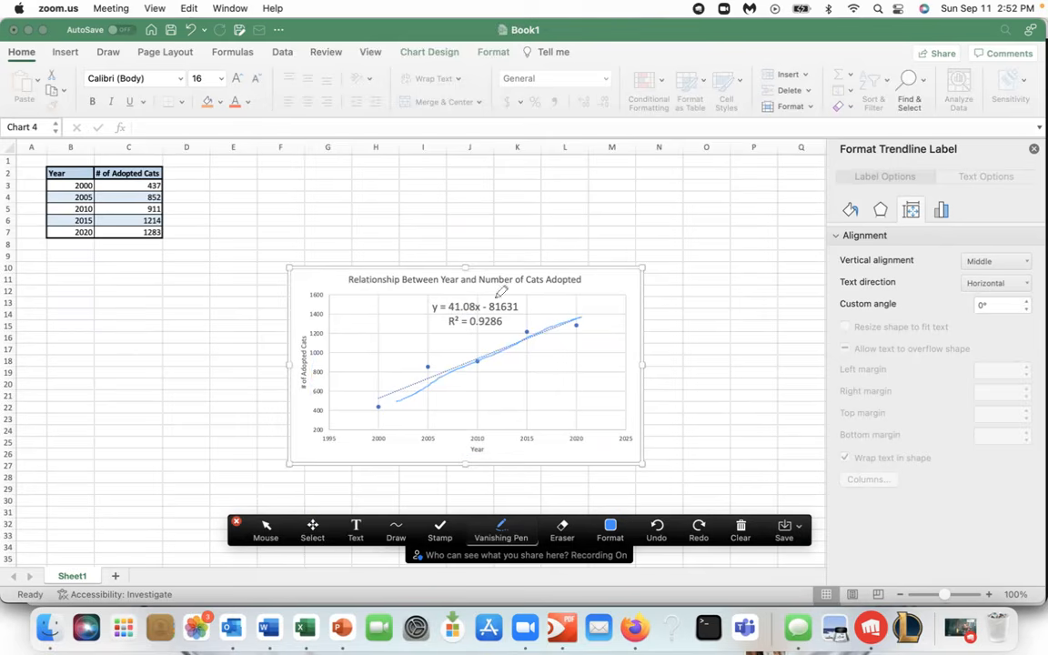
{"action": "mouse_move", "coordinate": [459, 294]}
{"action": "left_mouse_down"}
{"action": "mouse_move", "coordinate": [444, 311]}
{"action": "mouse_move", "coordinate": [503, 309]}
{"action": "mouse_move", "coordinate": [521, 295]}
{"action": "mouse_move", "coordinate": [426, 295]}
{"action": "mouse_move", "coordinate": [496, 293]}
{"action": "mouse_move", "coordinate": [557, 317]}
{"action": "left_mouse_up"}
{"action": "left_click_drag", "start_coordinate": [446, 328], "coordinate": [501, 327]}
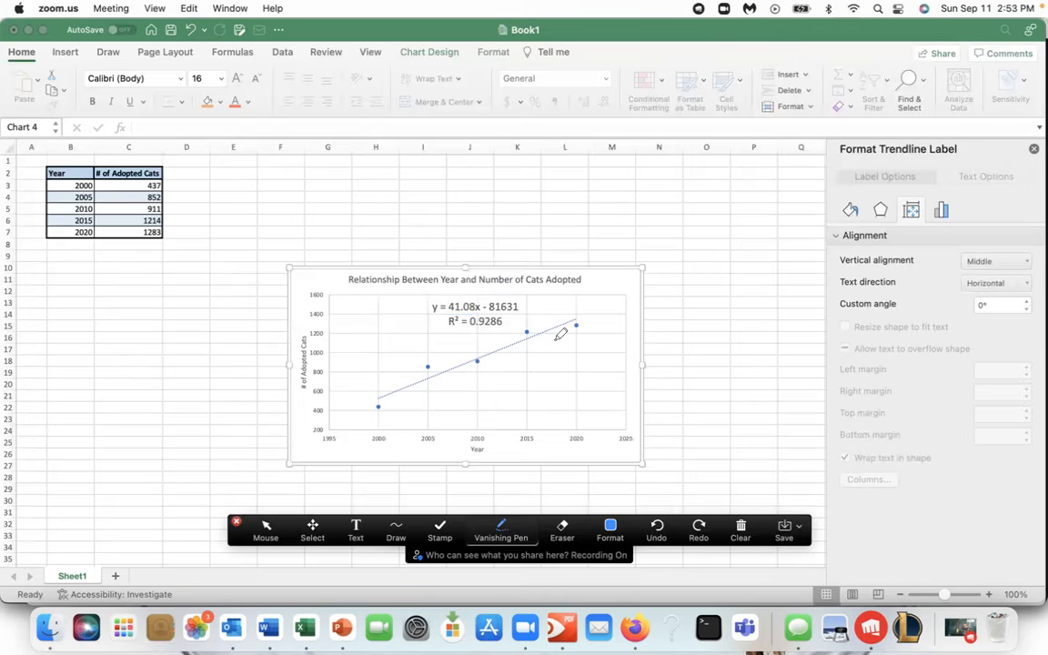
{"action": "left_click", "coordinate": [234, 526]}
{"action": "left_click", "coordinate": [803, 512]}
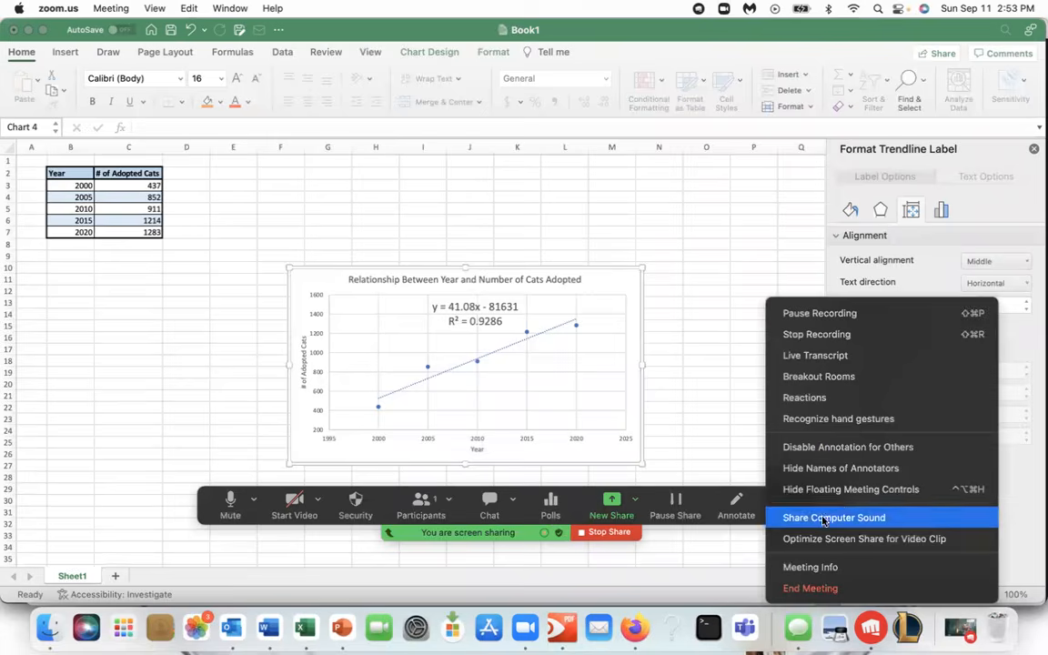